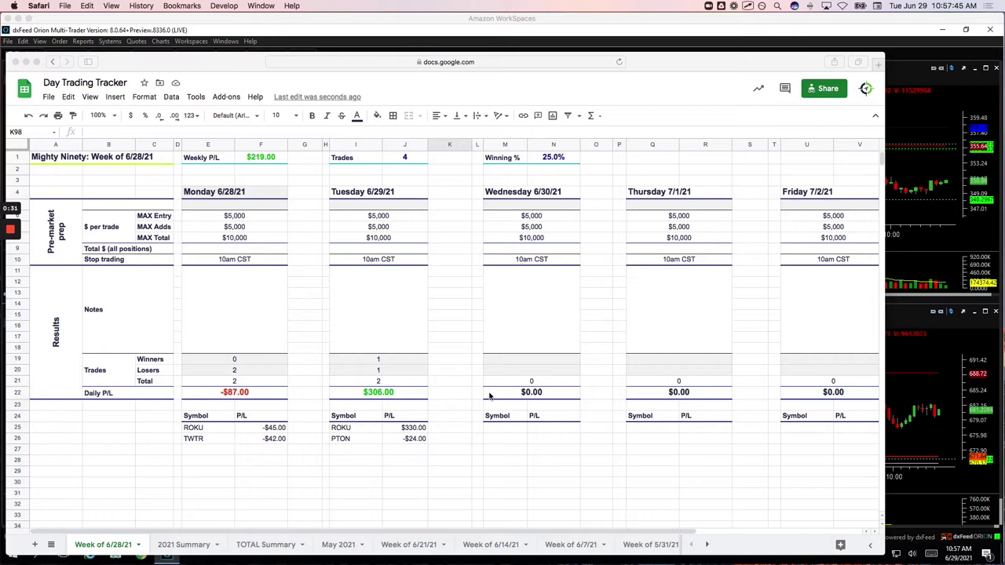
Review Tuesday 6/29/21's results, ticking off ROKU and PTON in the first section and ROKU, AAPL and NIO in the lower section
{"action": "left_click", "coordinate": [435, 427]}
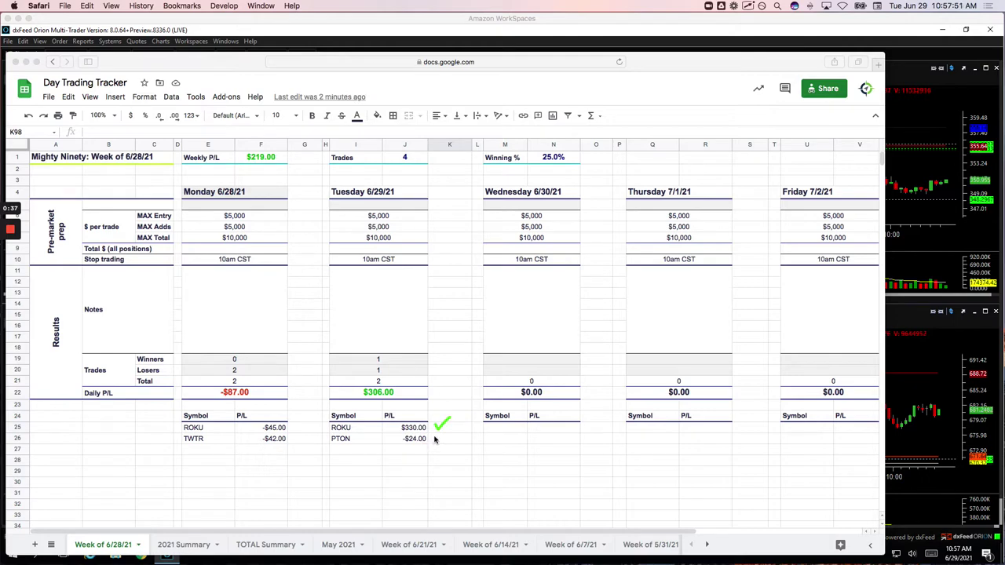
{"action": "left_click", "coordinate": [437, 438]}
{"action": "scroll", "coordinate": [495, 430], "scroll_direction": "down", "scroll_amount": 20}
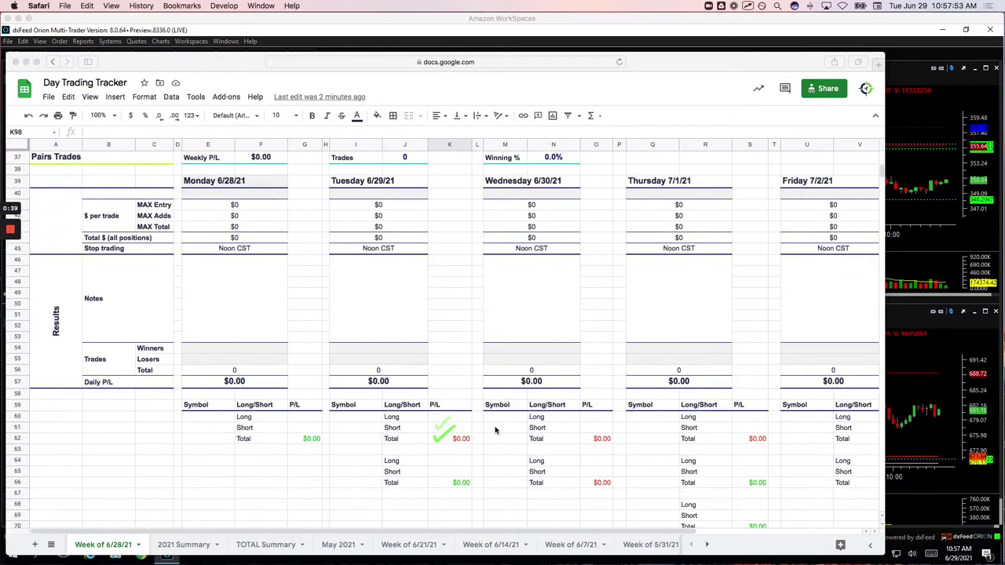
{"action": "scroll", "coordinate": [494, 430], "scroll_direction": "up", "scroll_amount": 2}
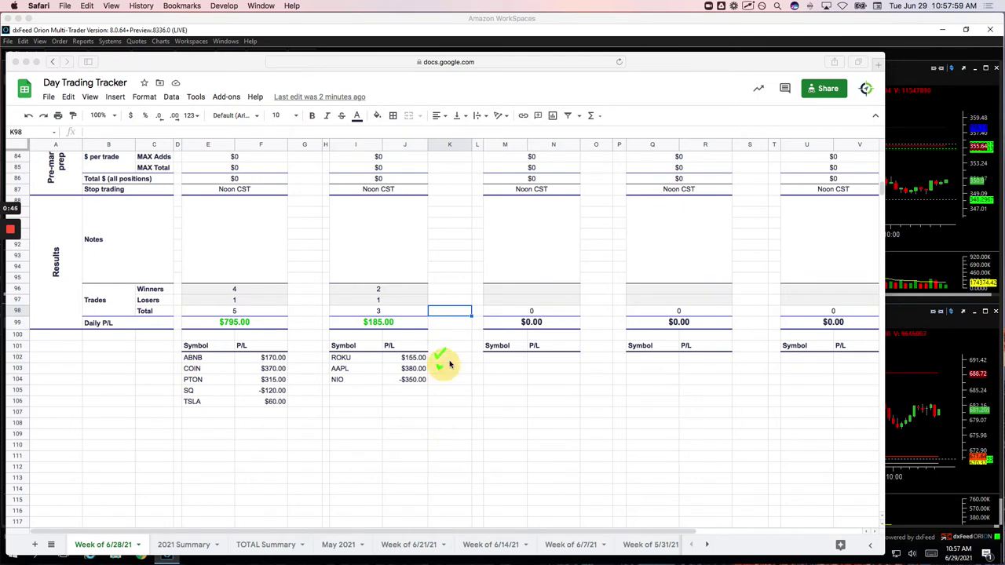
{"action": "left_click_drag", "start_coordinate": [450, 364], "coordinate": [449, 376]}
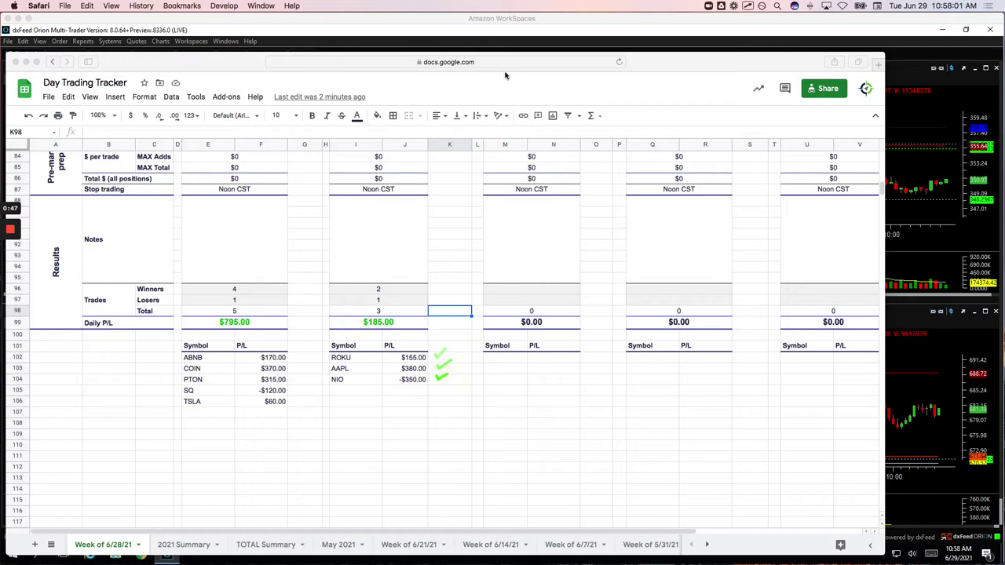
Switch to the dxFeed Orion charts and trace ROKU's upward move from the 9:05 low with a temporary line
{"action": "left_click_drag", "start_coordinate": [640, 65], "coordinate": [1004, 107]}
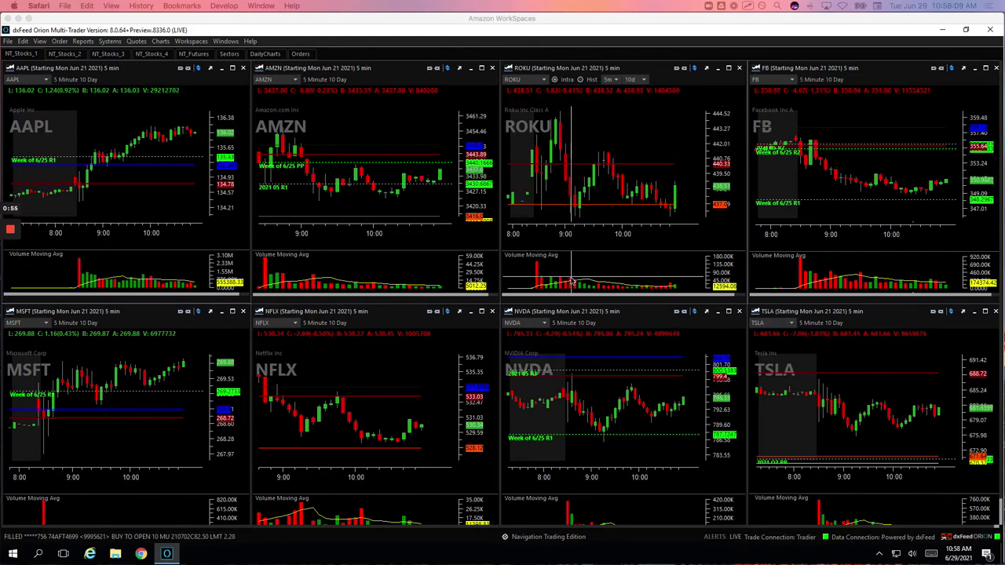
{"action": "left_click", "coordinate": [573, 208]}
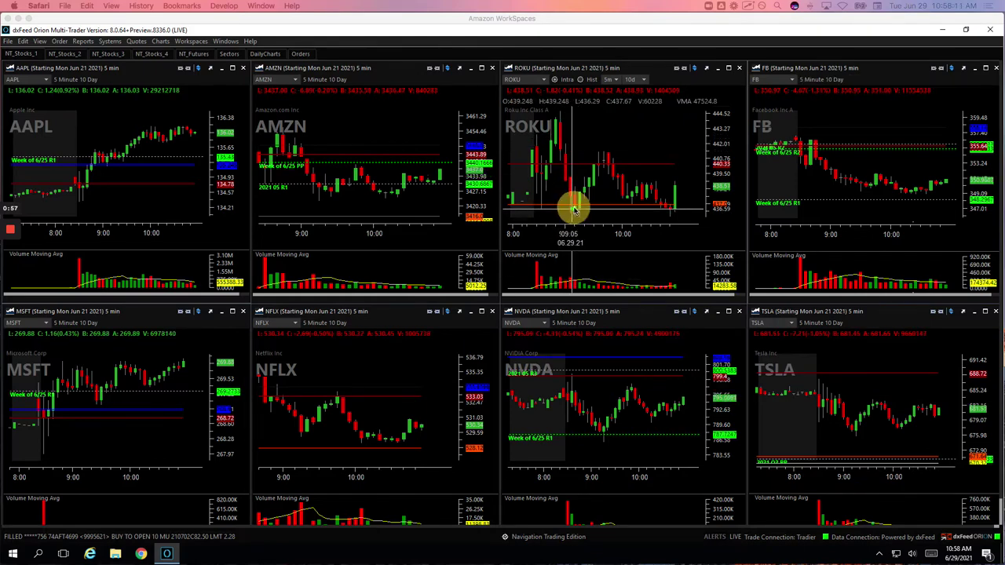
{"action": "left_click_drag", "start_coordinate": [574, 209], "coordinate": [594, 179]}
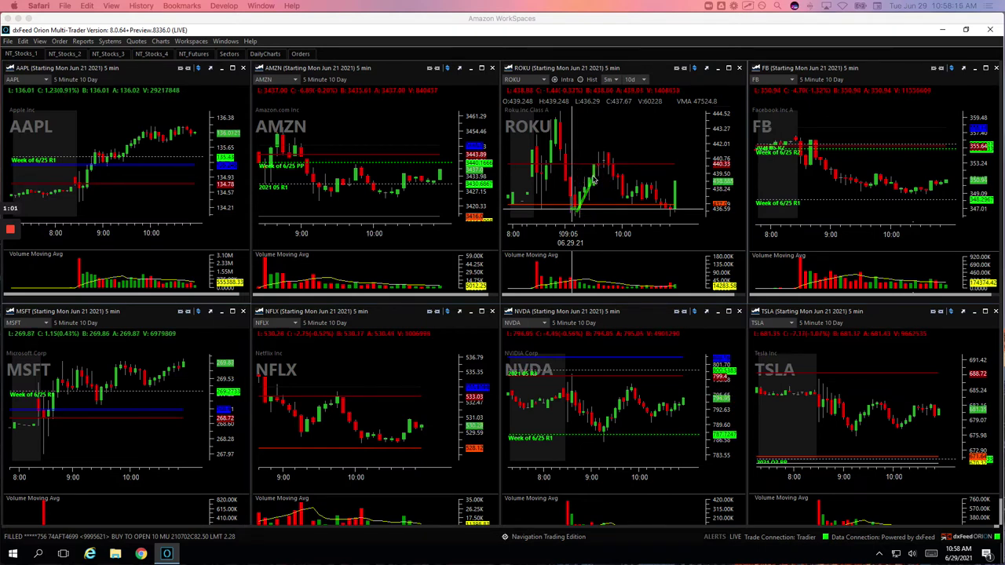
{"action": "key", "text": "Delete"}
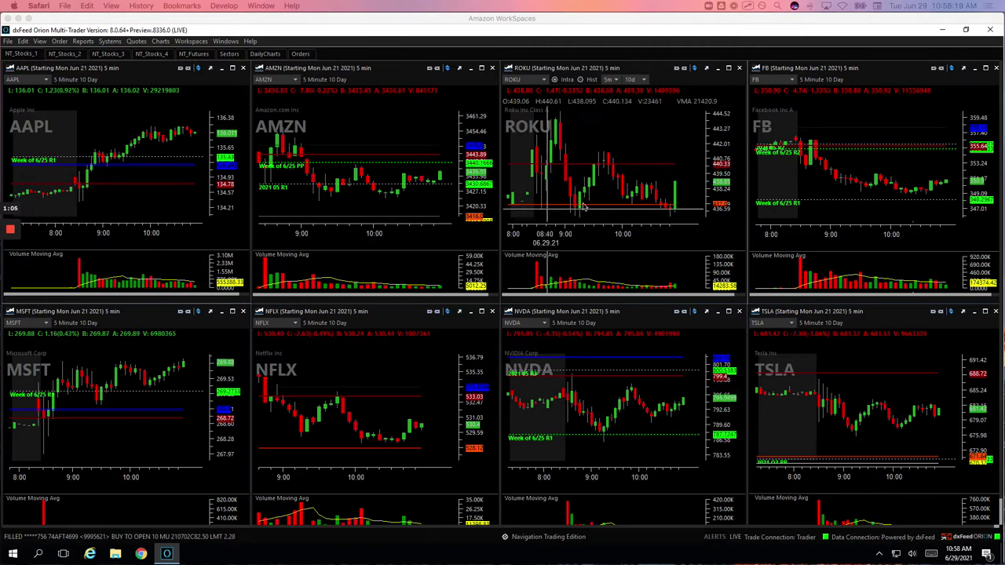
Trace ROKU's downward move from the 9:40 high near the red level to the lows after 10:00, clearing the annotation lines
{"action": "left_click", "coordinate": [603, 167]}
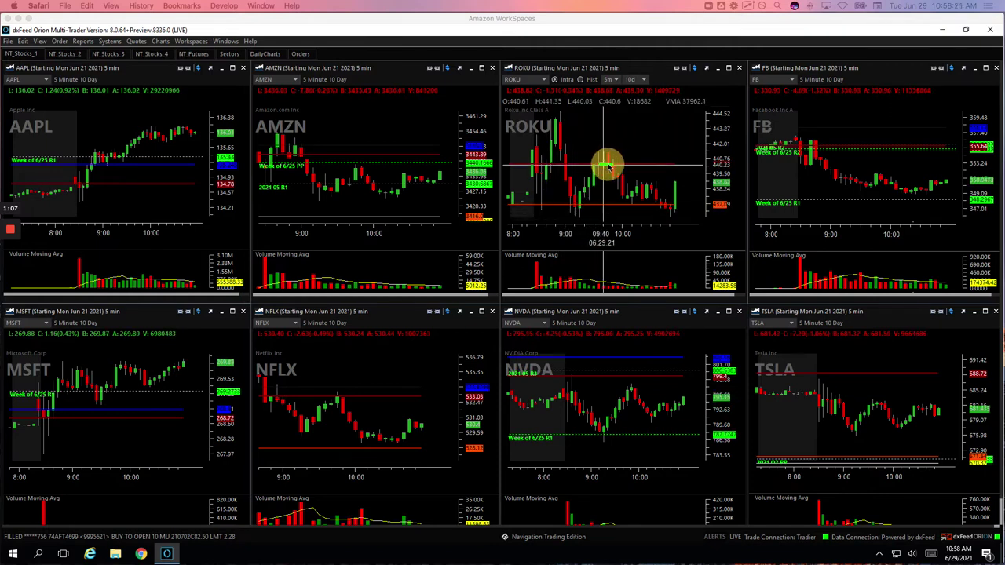
{"action": "left_click_drag", "start_coordinate": [609, 167], "coordinate": [629, 201]}
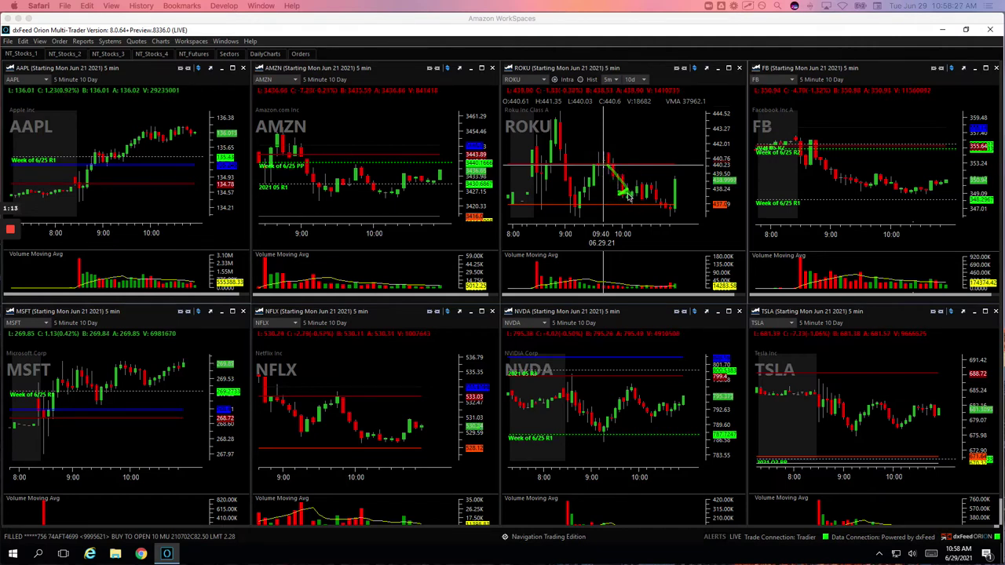
{"action": "left_click_drag", "start_coordinate": [610, 165], "coordinate": [628, 201]}
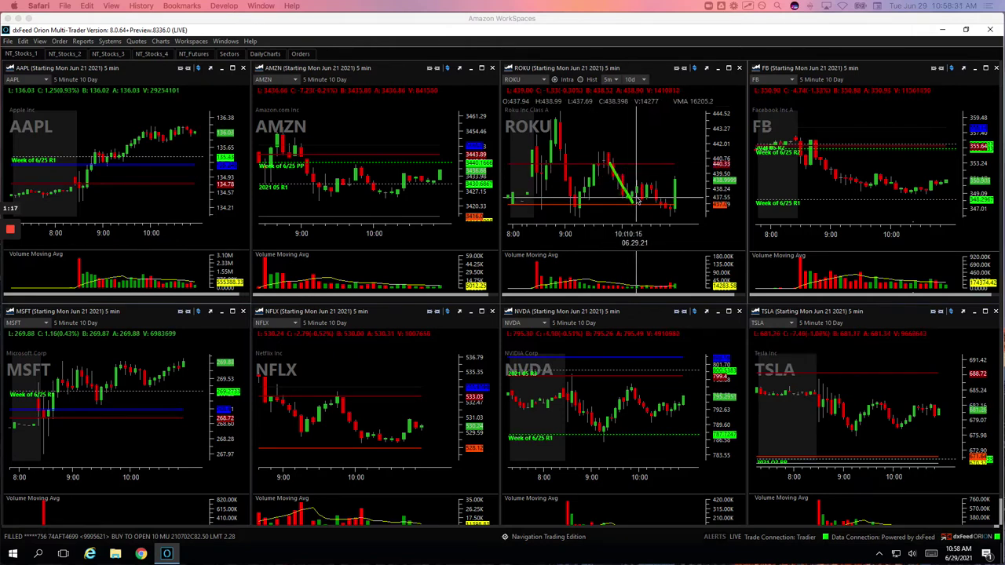
{"action": "key", "text": "Delete"}
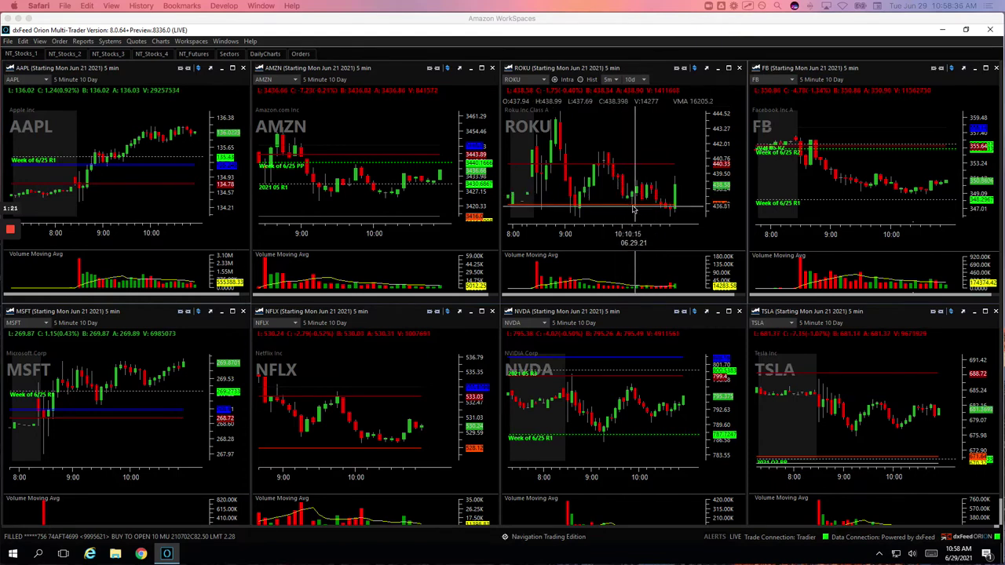
{"action": "left_click", "coordinate": [632, 208]}
{"action": "left_click_drag", "start_coordinate": [631, 206], "coordinate": [625, 202]}
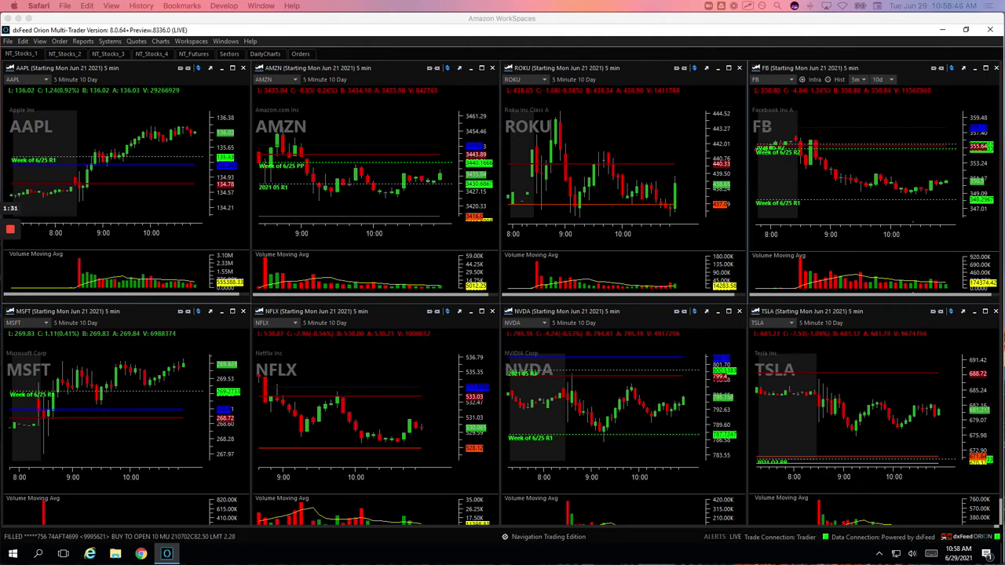
Open the NT_Stocks_2 workspace in full screen and trace PTON's drop after the pre-market session
{"action": "left_click", "coordinate": [69, 54]}
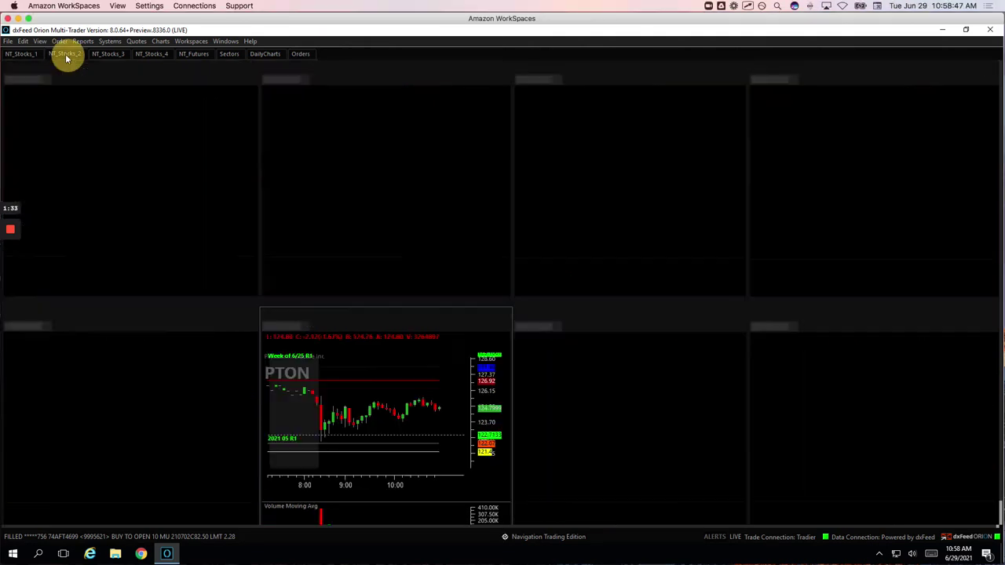
{"action": "left_click", "coordinate": [27, 18]}
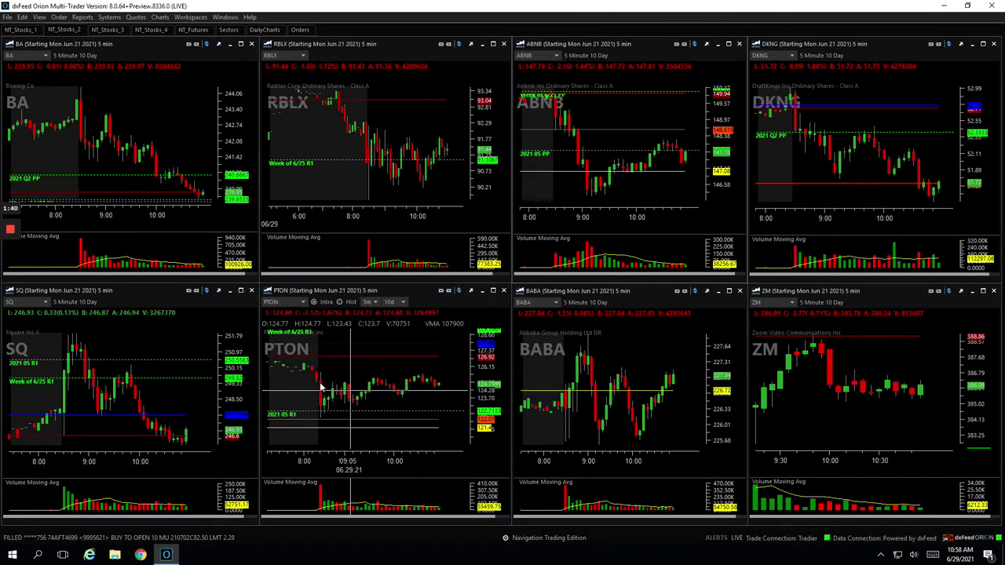
{"action": "mouse_move", "coordinate": [318, 379]}
{"action": "left_mouse_down"}
{"action": "mouse_move", "coordinate": [322, 408]}
{"action": "mouse_move", "coordinate": [334, 399]}
{"action": "mouse_move", "coordinate": [344, 432]}
{"action": "mouse_move", "coordinate": [333, 386]}
{"action": "mouse_move", "coordinate": [340, 404]}
{"action": "left_mouse_up"}
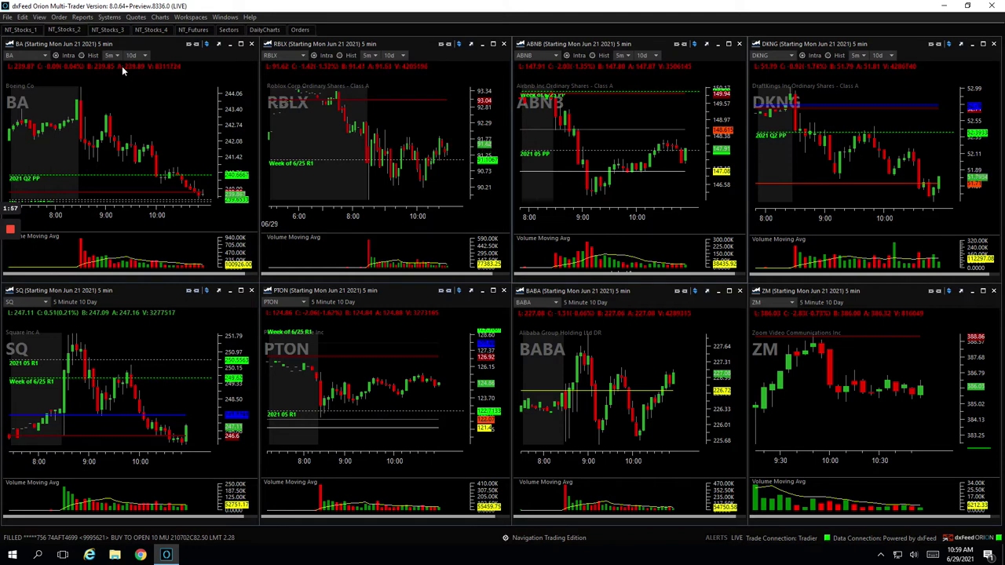
Return to the NT_Stocks_1 workspace and trace AAPL's climb from the market open to just before 10:00
{"action": "left_click", "coordinate": [33, 31]}
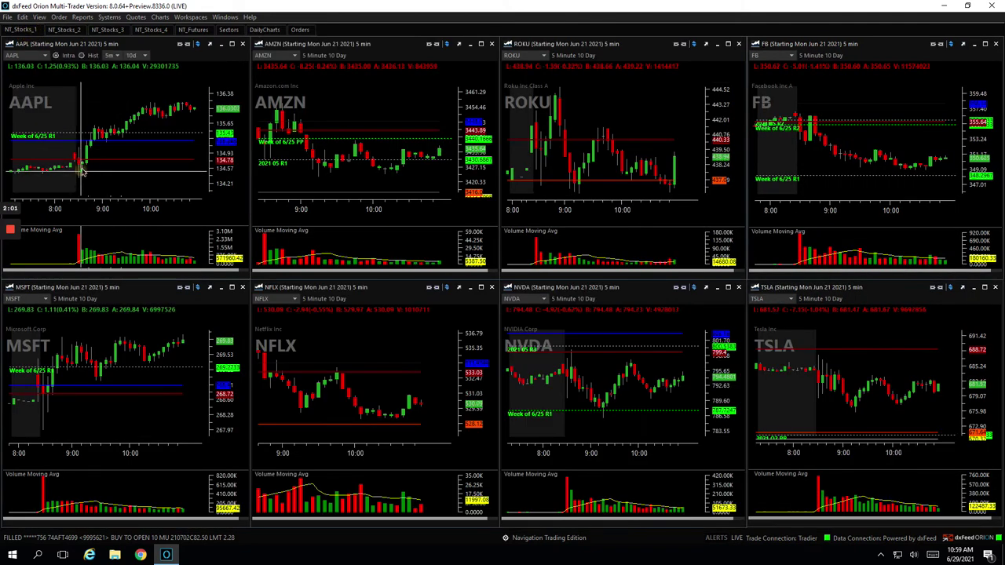
{"action": "mouse_move", "coordinate": [79, 171]}
{"action": "left_mouse_down"}
{"action": "mouse_move", "coordinate": [92, 132]}
{"action": "mouse_move", "coordinate": [102, 141]}
{"action": "mouse_move", "coordinate": [146, 104]}
{"action": "left_mouse_up"}
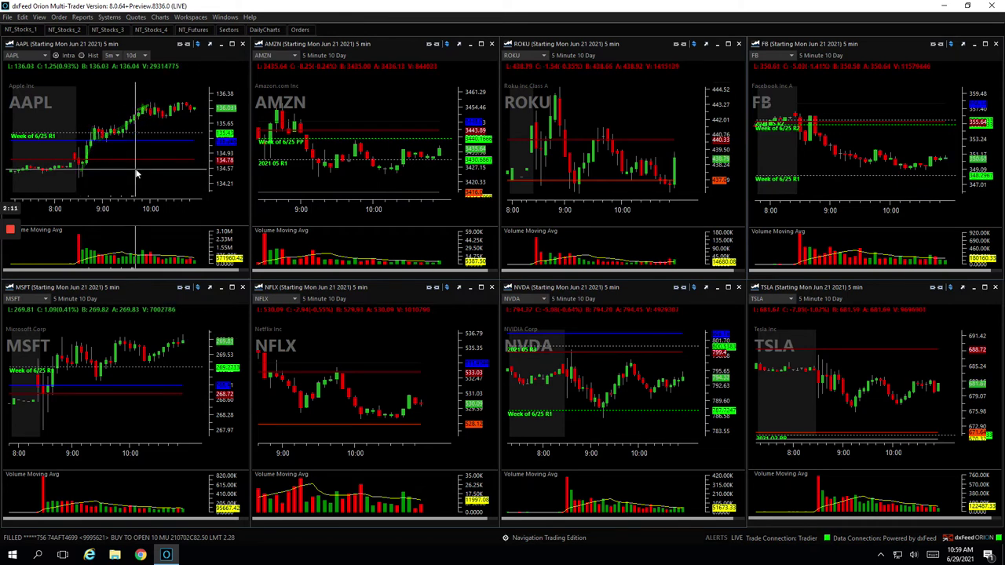
Open the NT_Stocks_4 workspace and mark the NIO candles around the Week of 6/25 R3 level after 8:40
{"action": "left_click", "coordinate": [149, 30]}
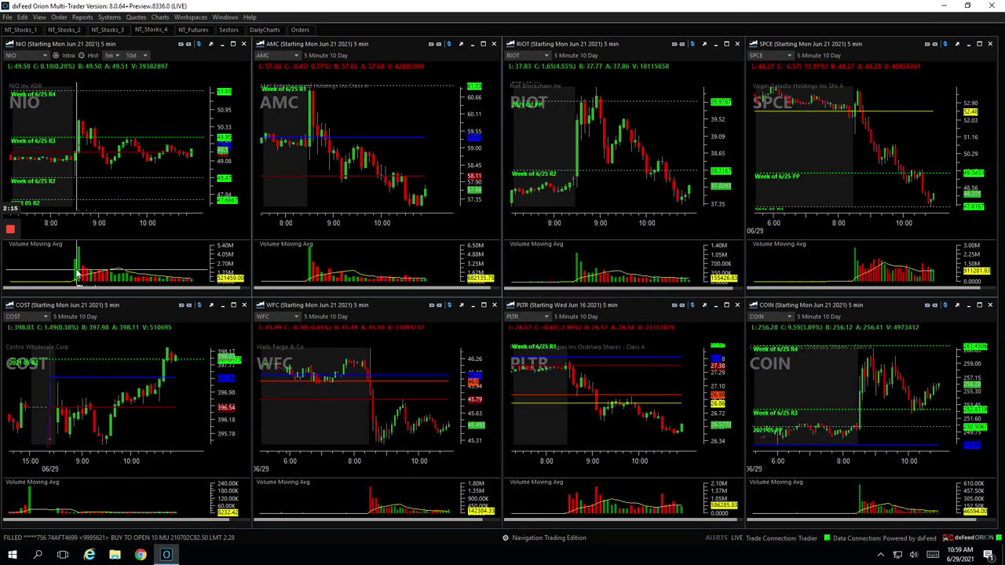
{"action": "left_click", "coordinate": [85, 137]}
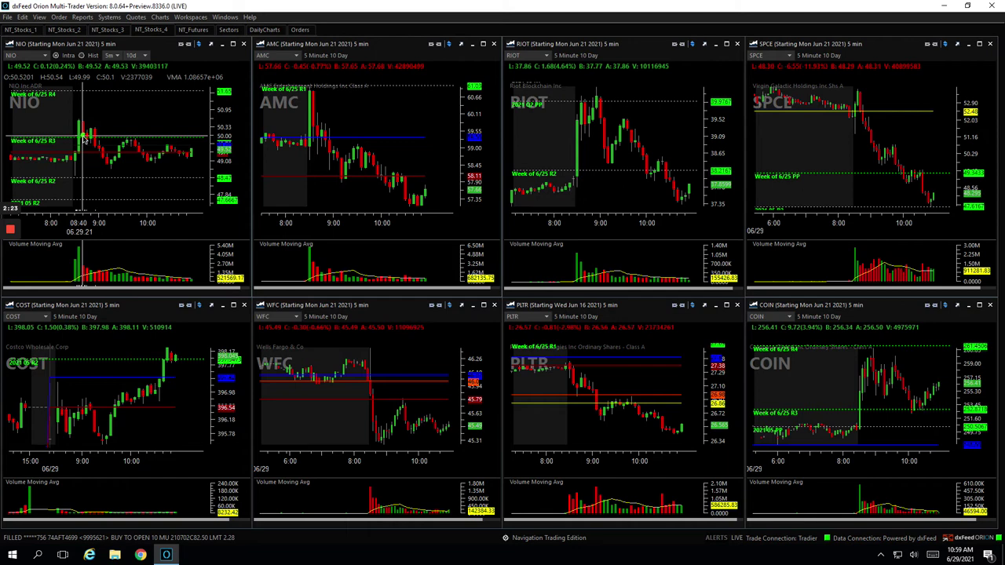
{"action": "left_click", "coordinate": [90, 128]}
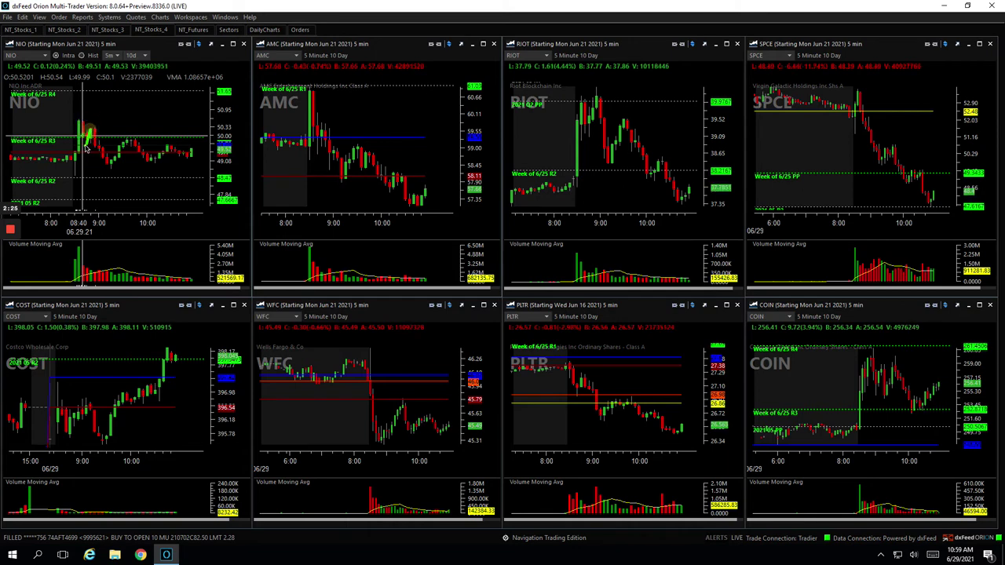
{"action": "left_click", "coordinate": [84, 146]}
{"action": "left_click", "coordinate": [92, 129]}
{"action": "left_click", "coordinate": [93, 131]}
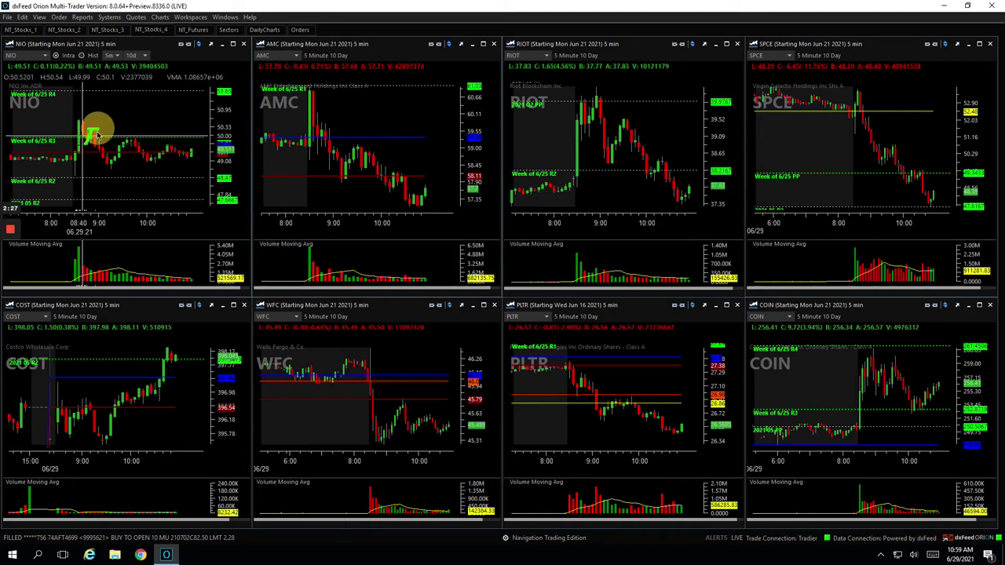
Trace NIO's decline from the Week of 6/25 R3 level to the 9:00 candles
{"action": "left_click", "coordinate": [91, 134]}
{"action": "mouse_move", "coordinate": [91, 134]}
{"action": "left_mouse_down"}
{"action": "mouse_move", "coordinate": [99, 159]}
{"action": "mouse_move", "coordinate": [107, 153]}
{"action": "mouse_move", "coordinate": [97, 159]}
{"action": "left_mouse_up"}
{"action": "key", "text": "Delete"}
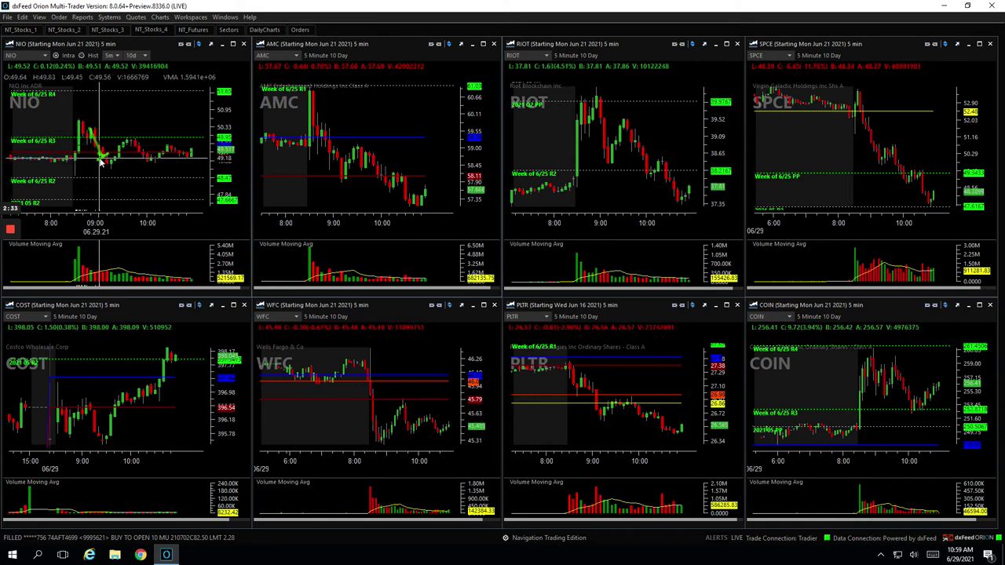